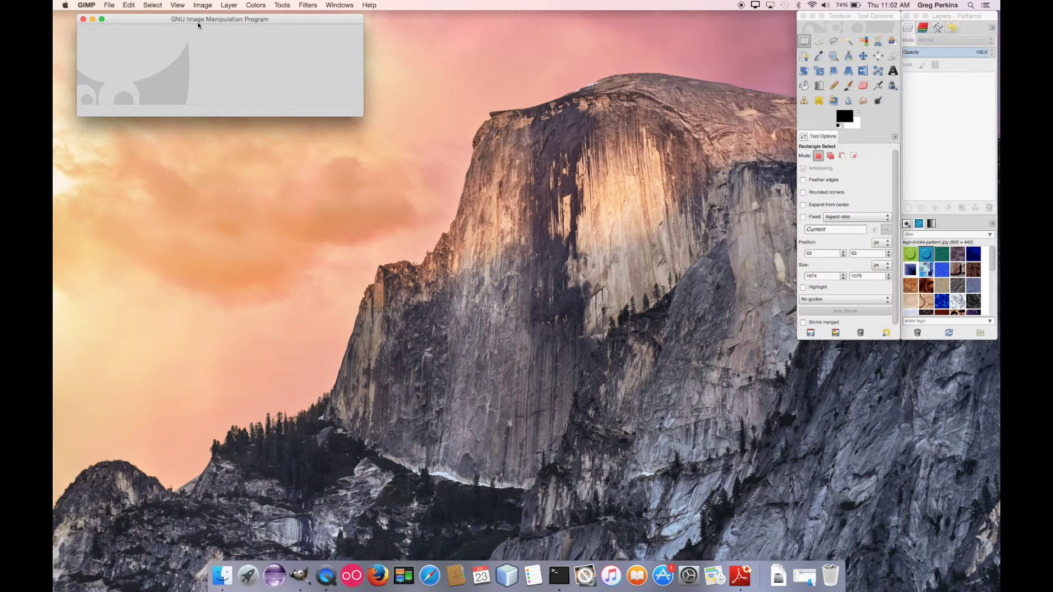
Step: Create a new 1800 × 1200 px image filled with transparency via the advanced options
{"action": "left_click", "coordinate": [114, 6]}
{"action": "left_click", "coordinate": [116, 16]}
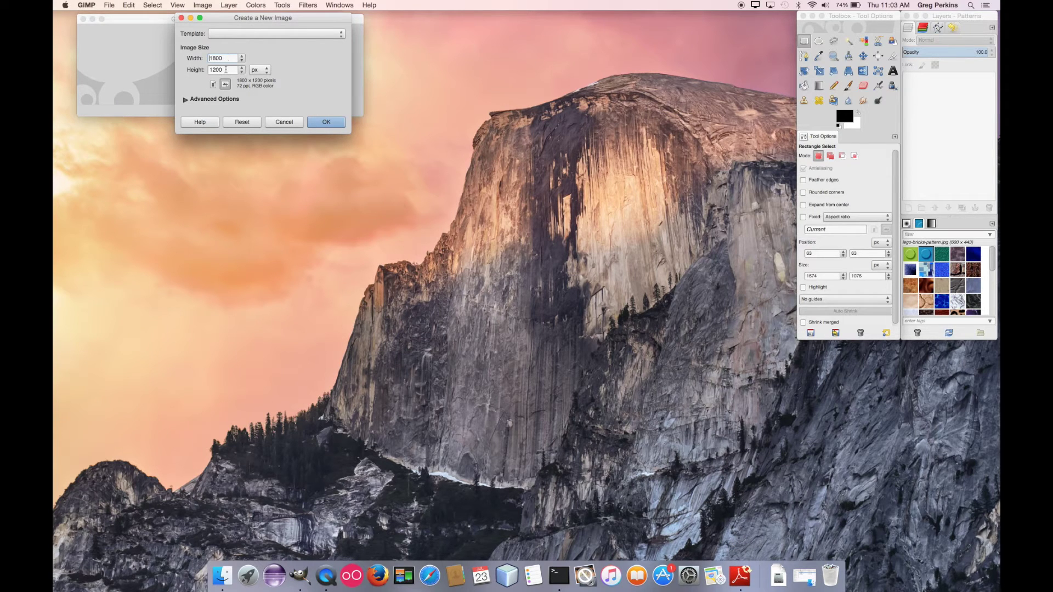
{"action": "left_click", "coordinate": [217, 100]}
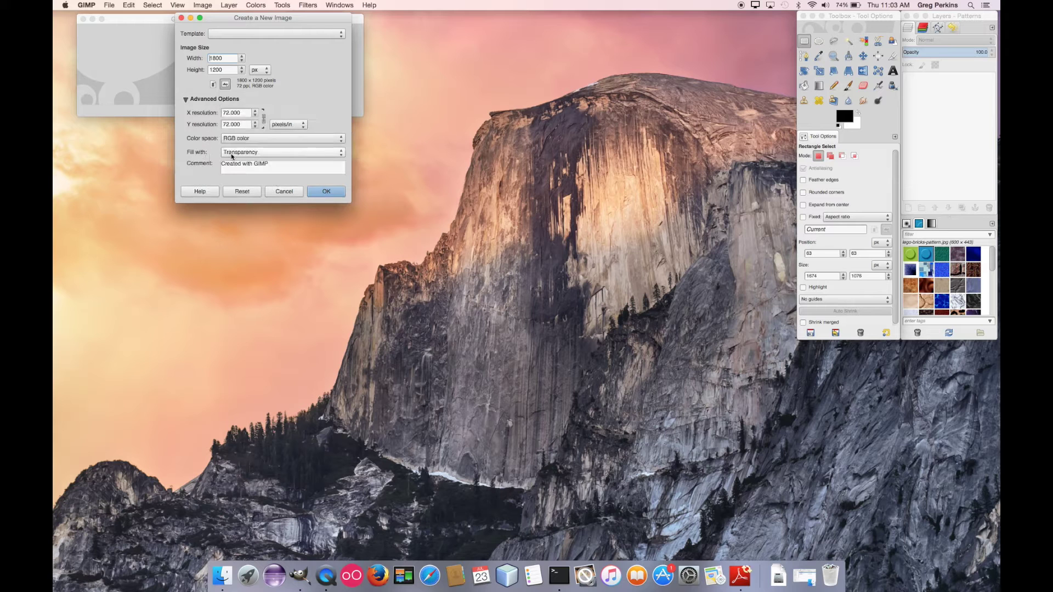
{"action": "left_click", "coordinate": [329, 194]}
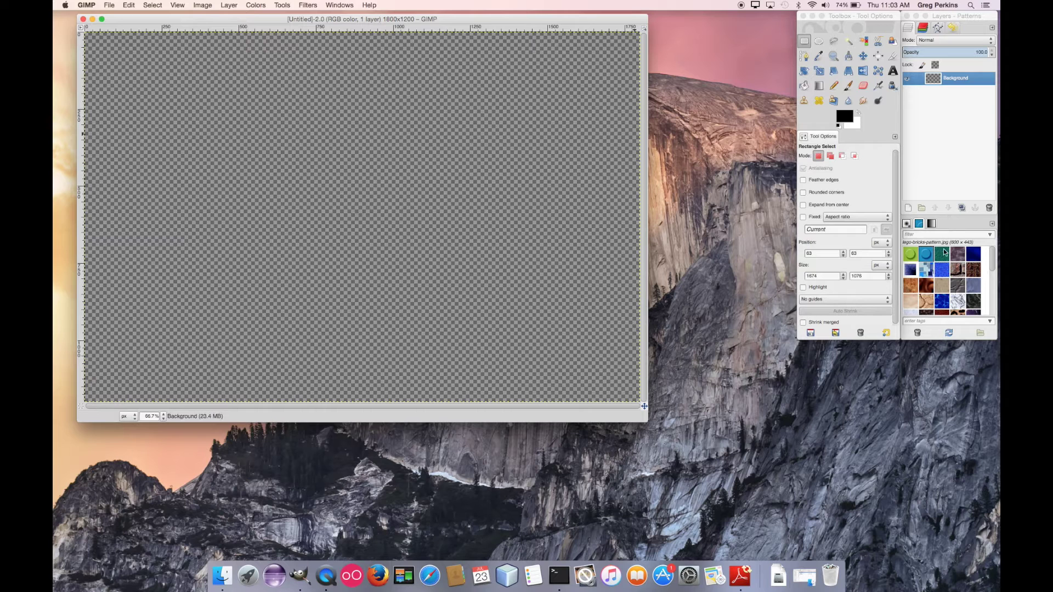
Step: Bucket-fill the canvas with the Lego-brick pattern and cut the interior out, leaving a brick border
{"action": "key", "text": "shift+b"}
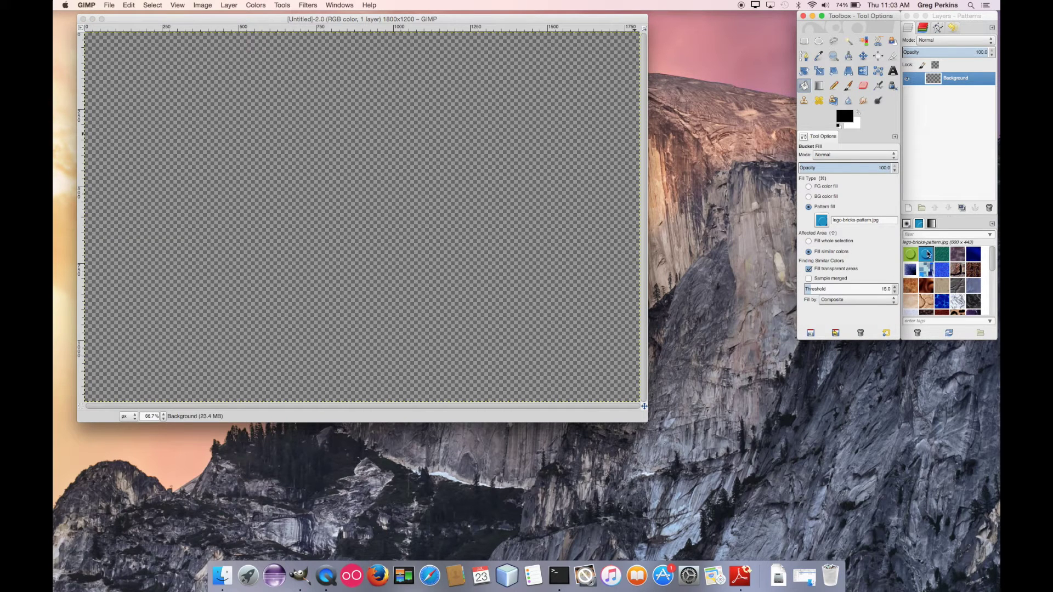
{"action": "left_click", "coordinate": [350, 183]}
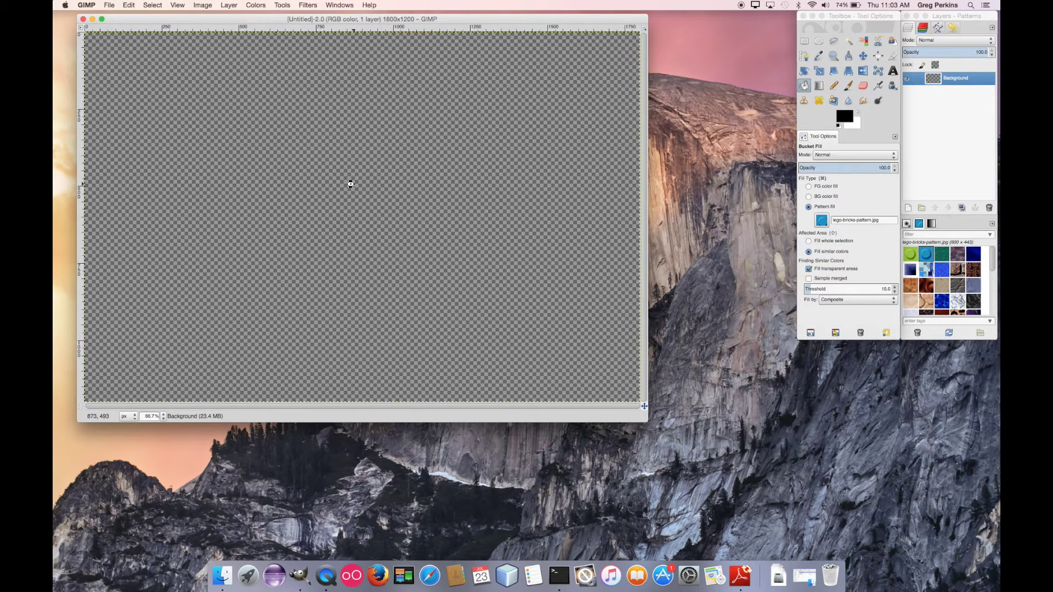
{"action": "left_click", "coordinate": [349, 184]}
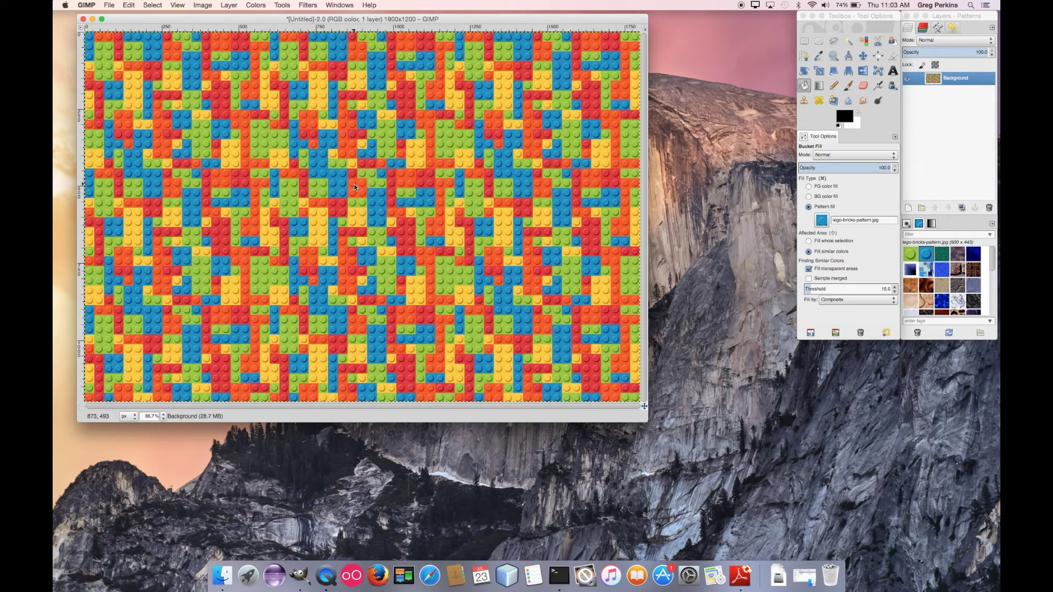
{"action": "left_click", "coordinate": [804, 40]}
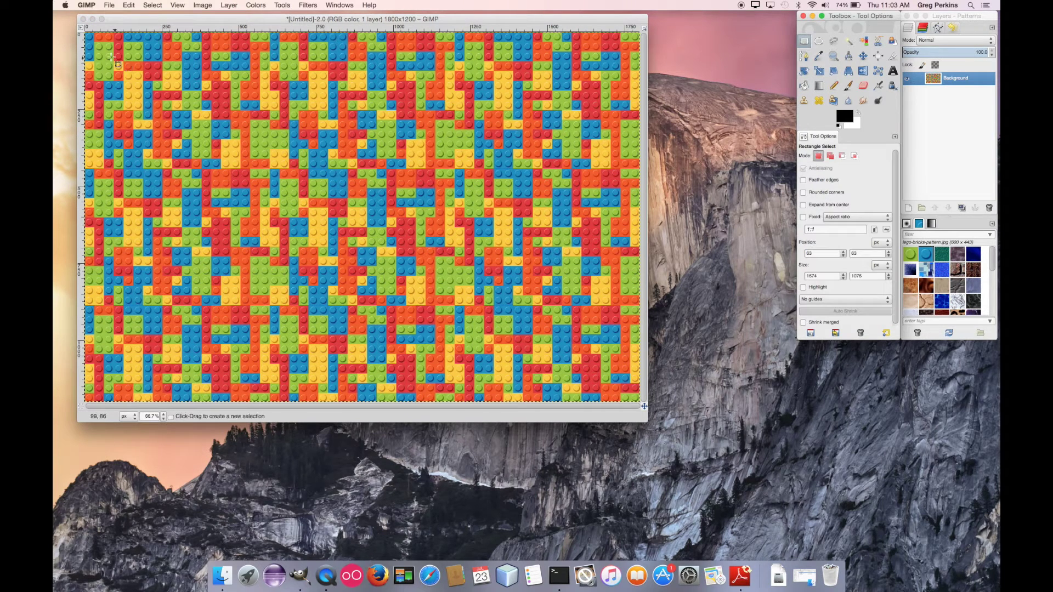
{"action": "left_click_drag", "start_coordinate": [104, 51], "coordinate": [620, 383]}
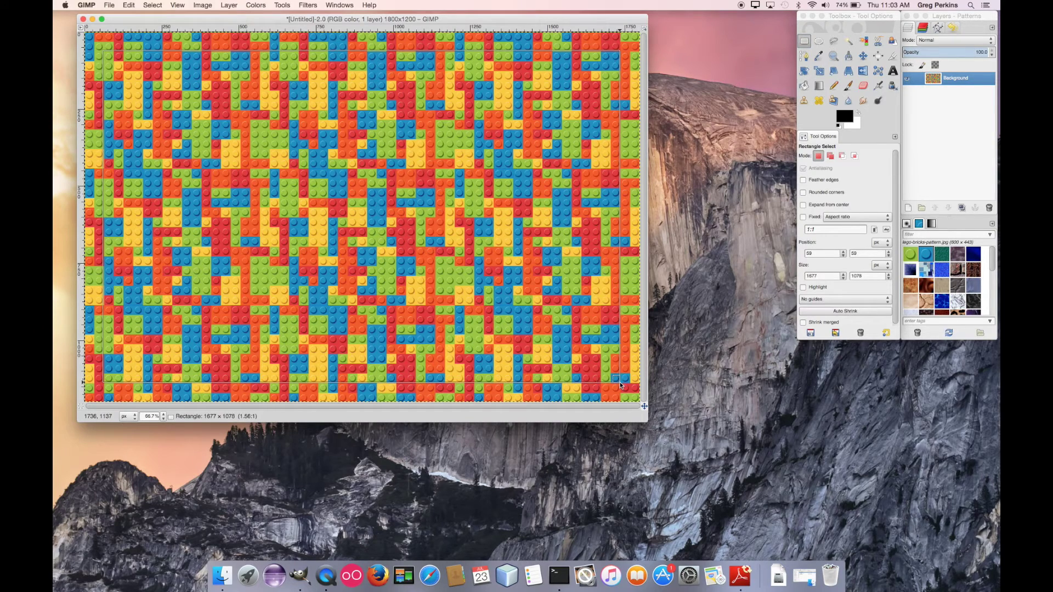
{"action": "key", "text": "super+x"}
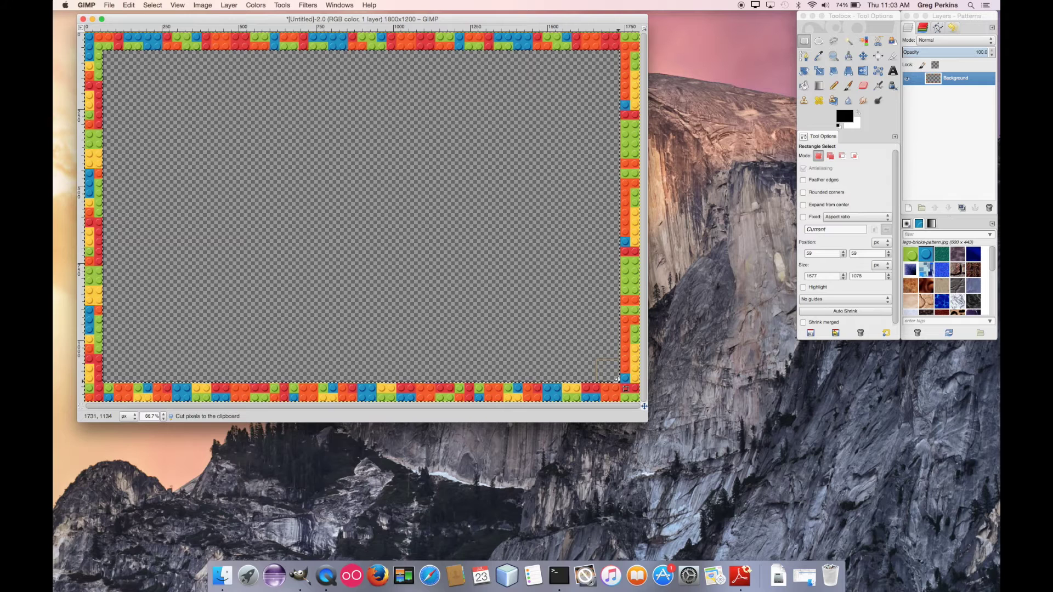
Step: Export the bordered image as single.png to Documents, replacing the existing file
{"action": "left_click", "coordinate": [108, 5]}
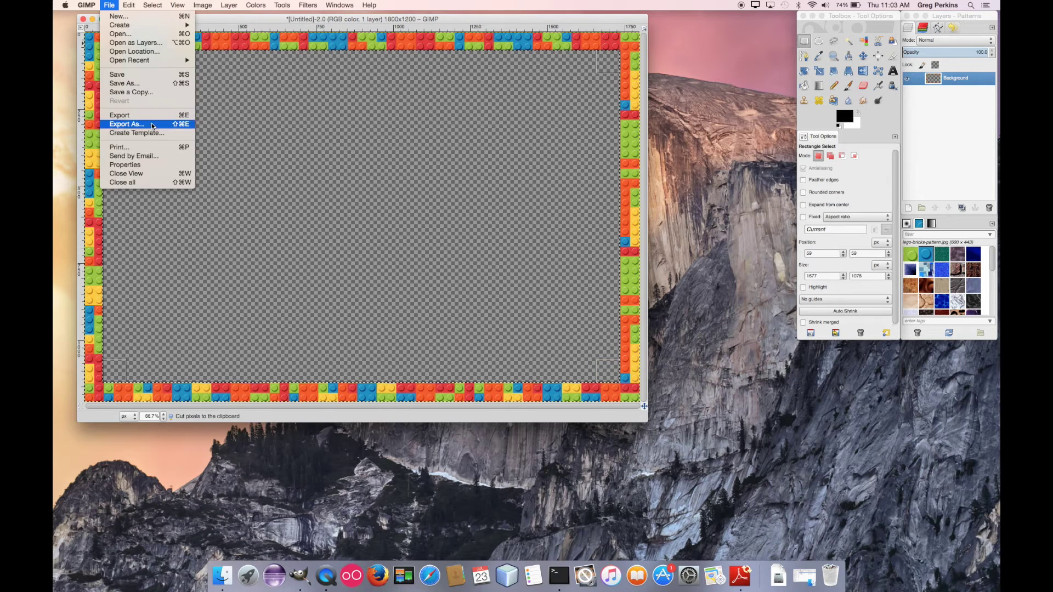
{"action": "left_click", "coordinate": [136, 121]}
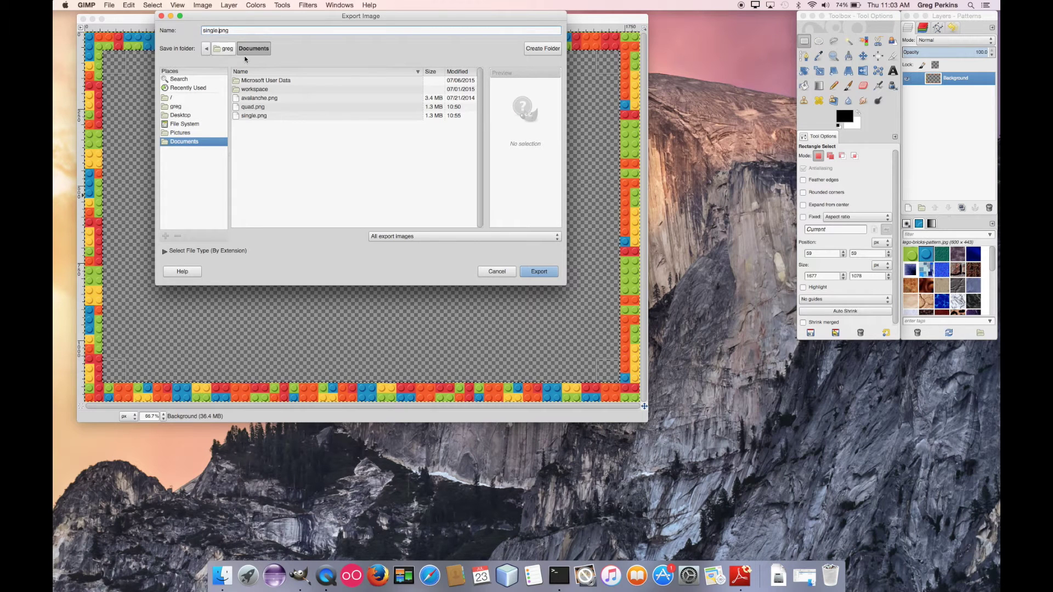
{"action": "left_click", "coordinate": [538, 270]}
{"action": "left_click", "coordinate": [424, 180]}
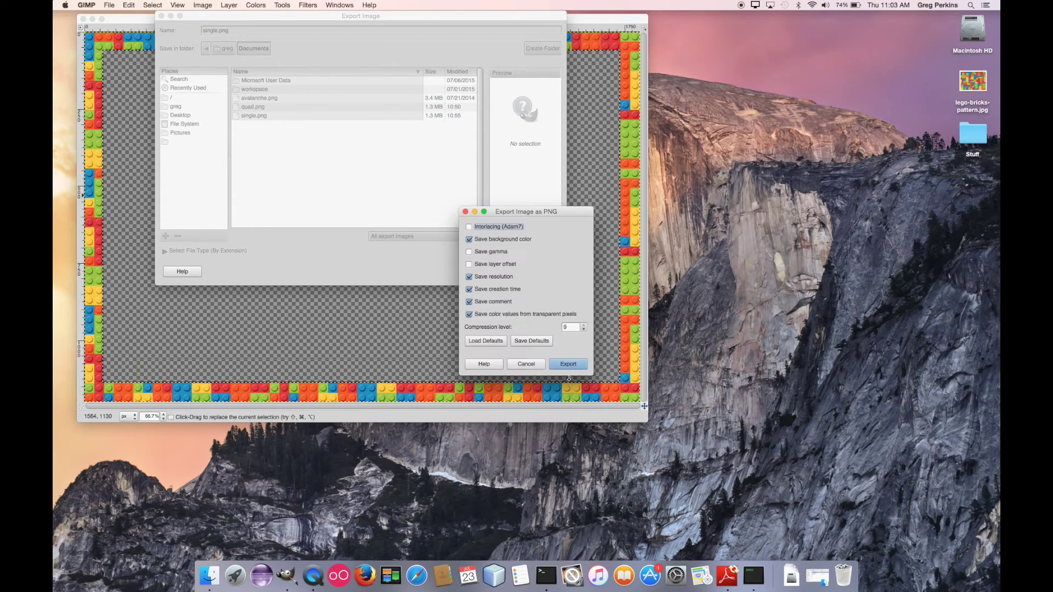
{"action": "left_click", "coordinate": [567, 368]}
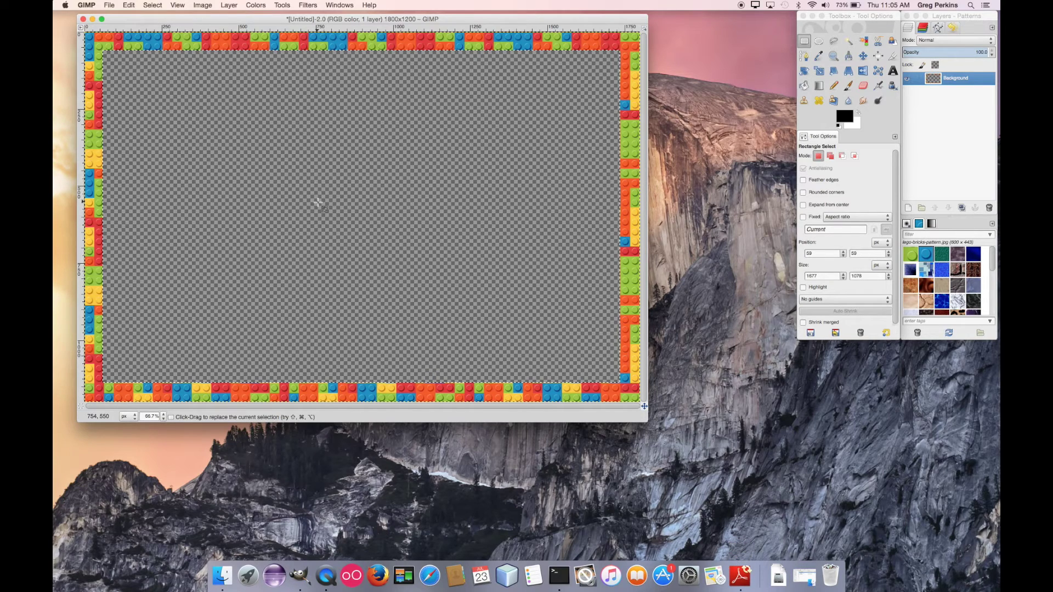
Step: Restore the full brick pattern, clear the selection and lock rectangle selections to a 3:2 ratio
{"action": "key", "text": "ctrl+semicolon"}
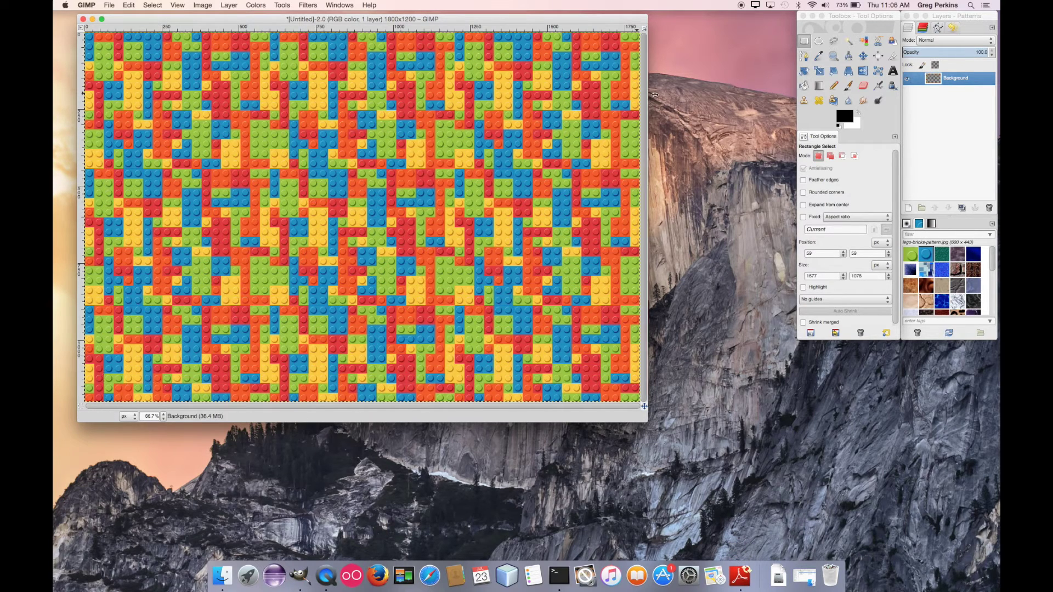
{"action": "left_click", "coordinate": [805, 42]}
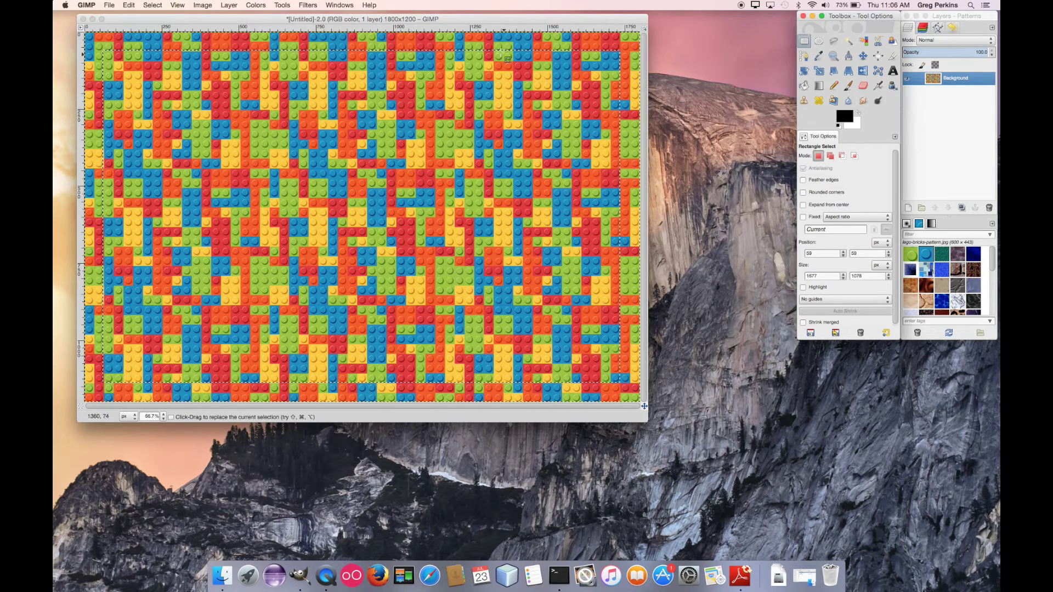
{"action": "left_click", "coordinate": [374, 43]}
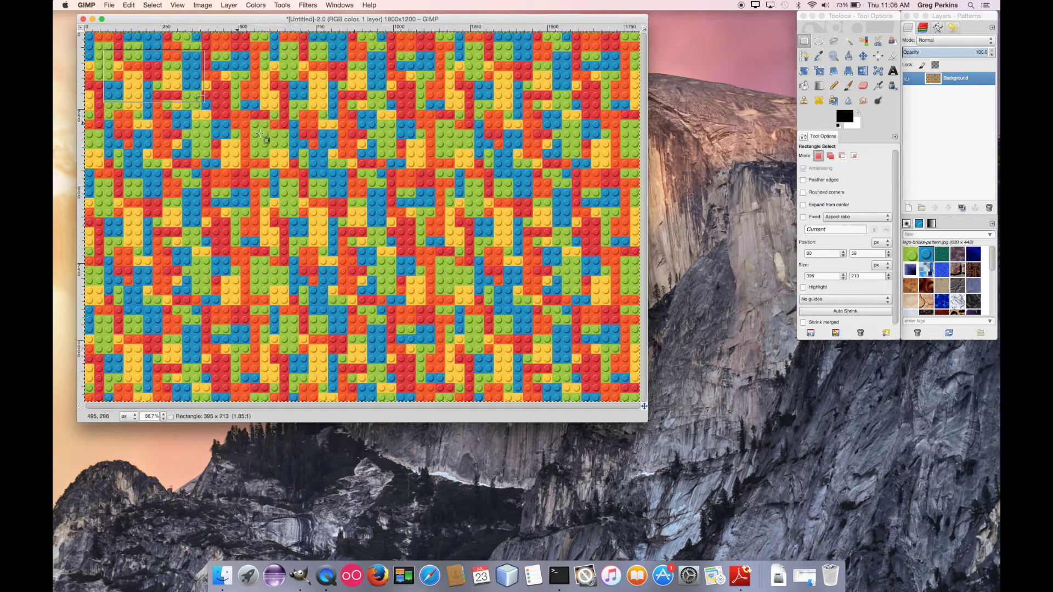
{"action": "left_click", "coordinate": [803, 216]}
{"action": "type", "text": "3:2"}
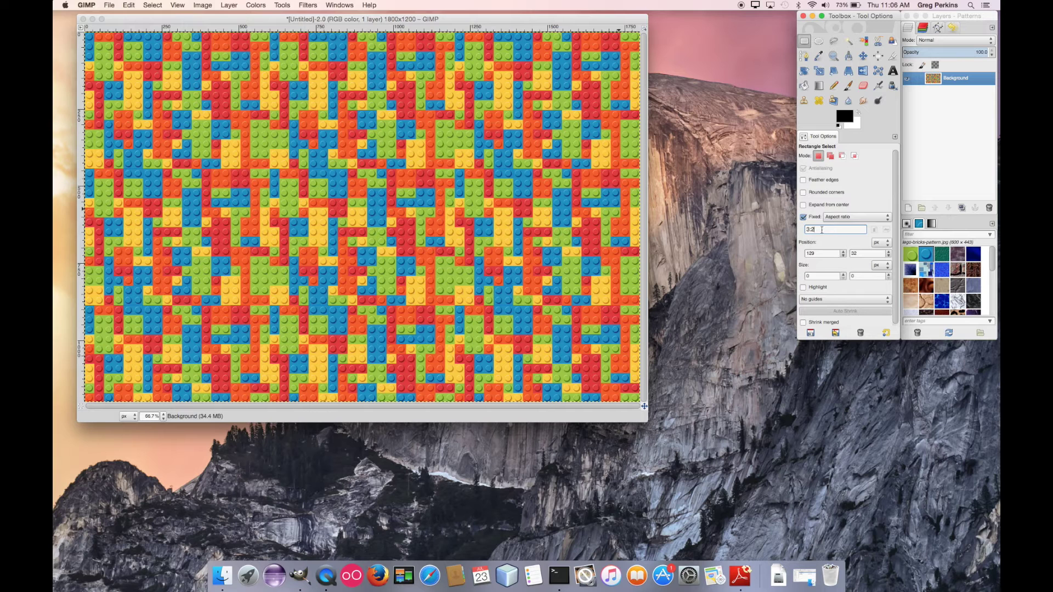
{"action": "key", "text": "Return"}
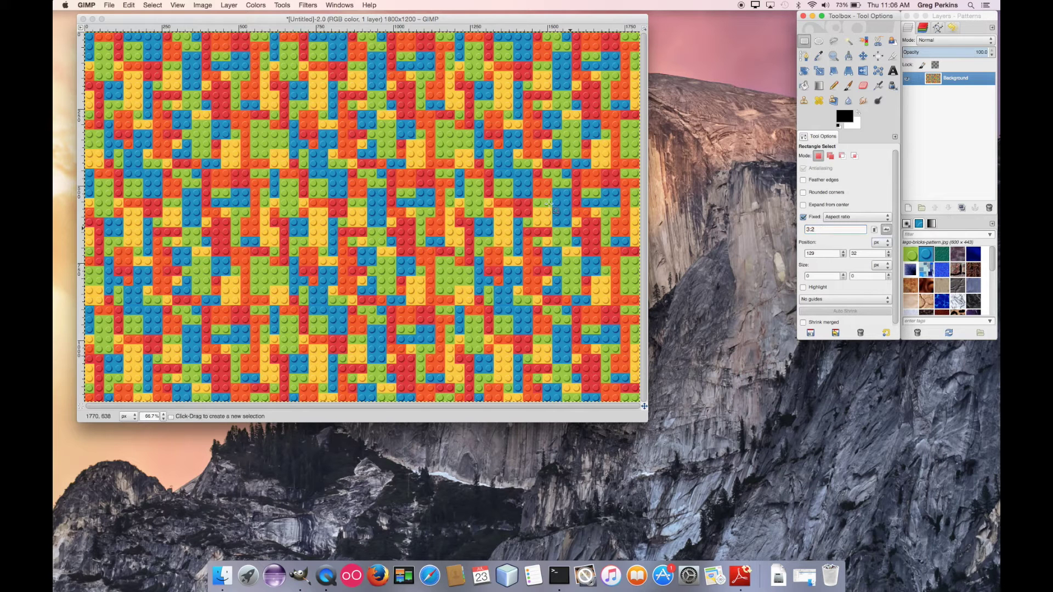
Step: Cut four 3:2 photo windows out of the brick pattern to transparency, then deselect
{"action": "left_click_drag", "start_coordinate": [102, 51], "coordinate": [350, 217]}
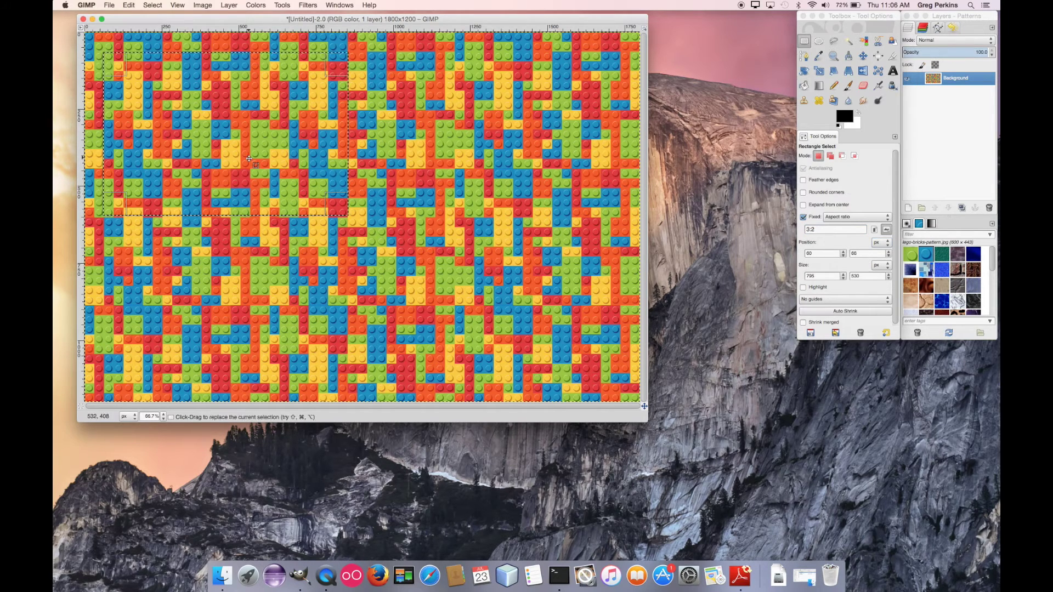
{"action": "key", "text": "ctrl+x"}
{"action": "mouse_move", "coordinate": [228, 136]}
{"action": "left_mouse_down"}
{"action": "mouse_move", "coordinate": [494, 136]}
{"action": "mouse_move", "coordinate": [481, 319]}
{"action": "mouse_move", "coordinate": [214, 320]}
{"action": "left_mouse_up"}
{"action": "key", "text": "ctrl+x"}
{"action": "key", "text": "ctrl+x"}
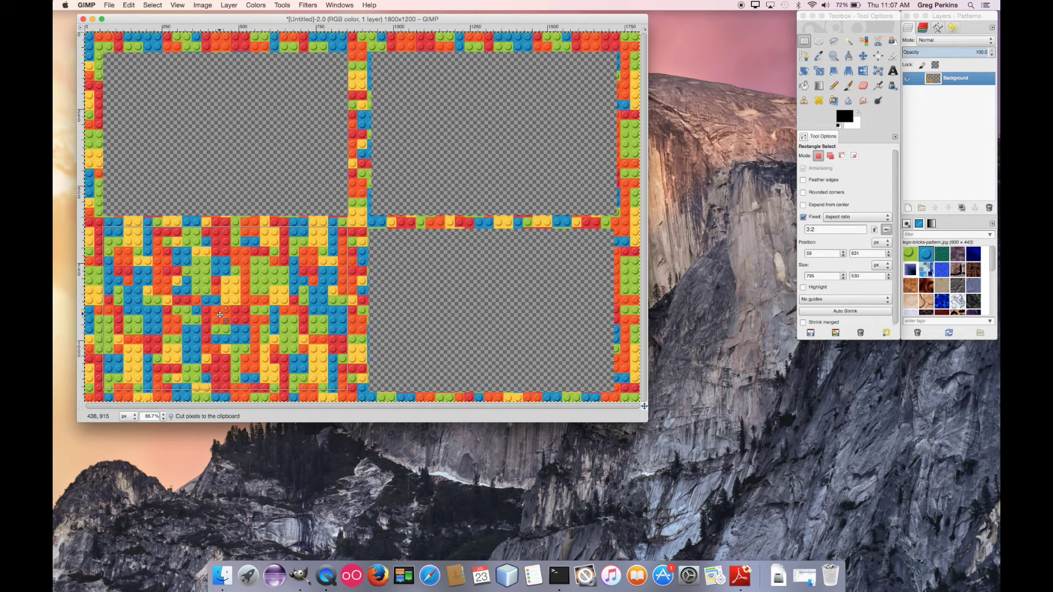
{"action": "key", "text": "ctrl+x"}
{"action": "left_click", "coordinate": [313, 118]}
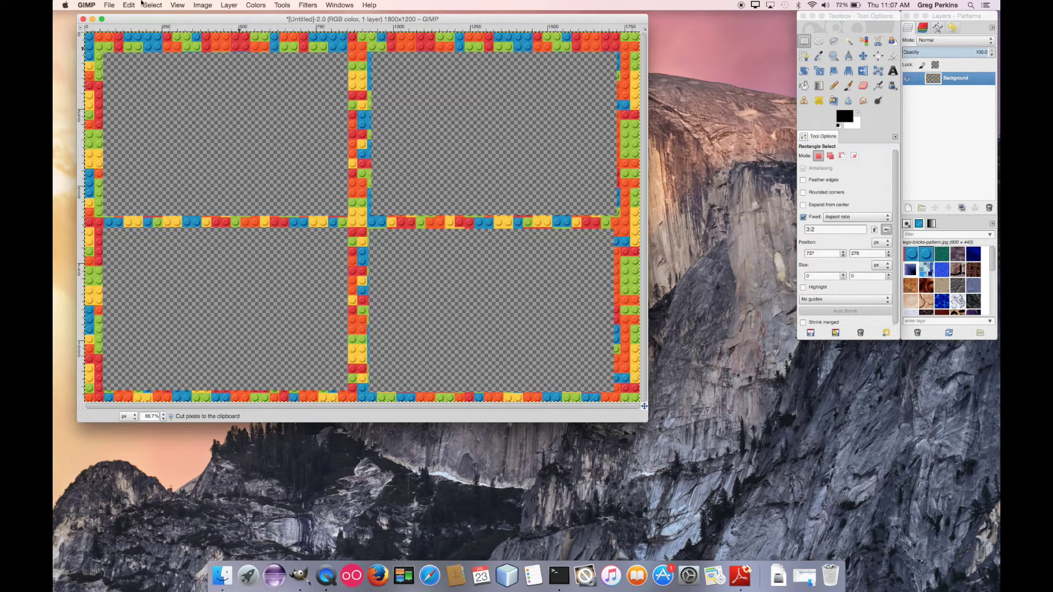
Step: Export the four-window frame as quad.png, replacing the existing file
{"action": "left_click", "coordinate": [108, 5]}
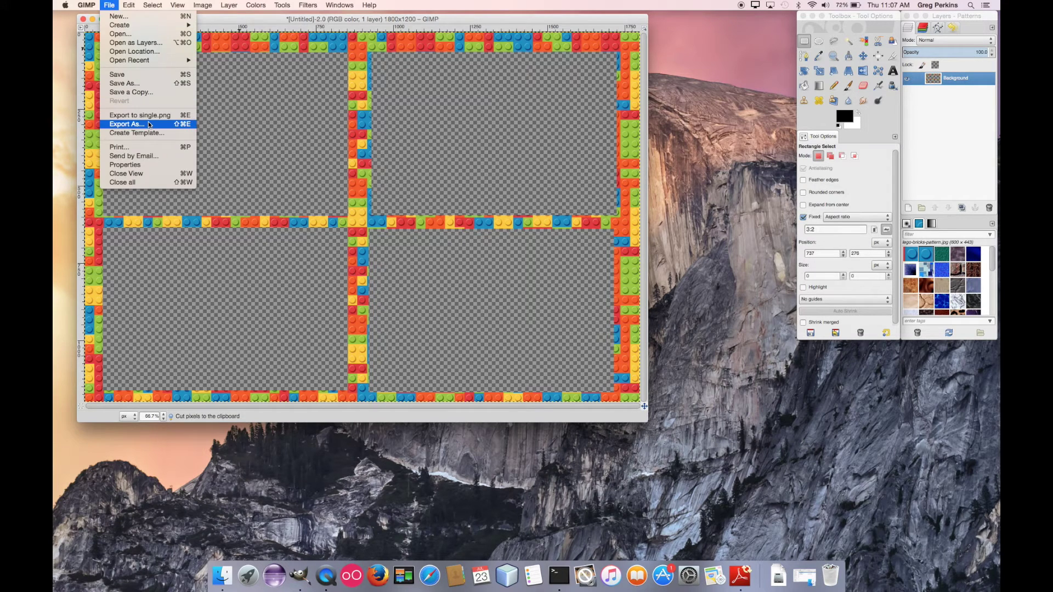
{"action": "left_click", "coordinate": [125, 124]}
{"action": "left_click", "coordinate": [216, 31]}
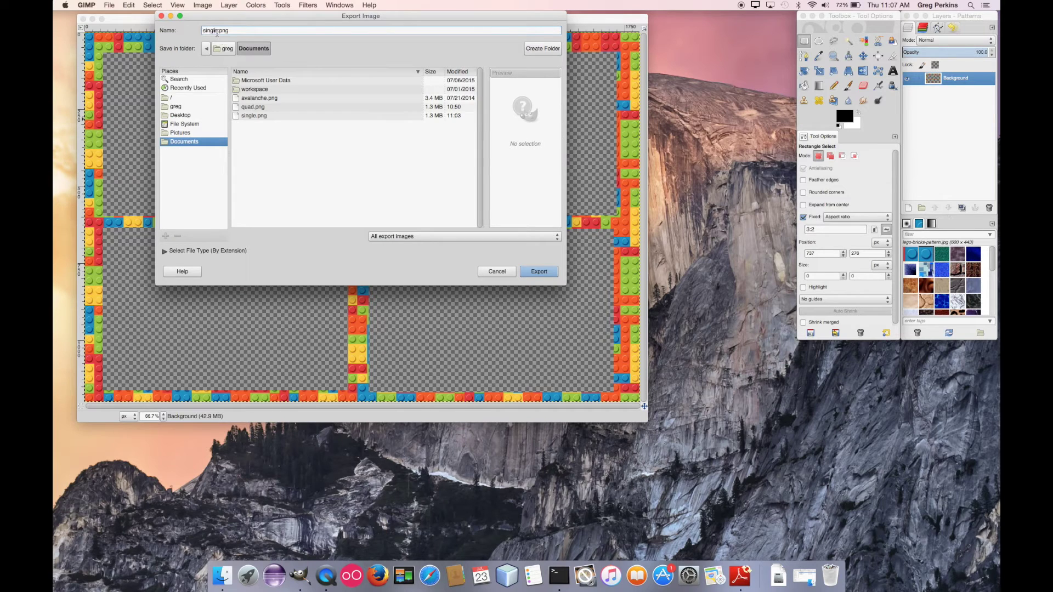
{"action": "type", "text": "quad"}
{"action": "key", "text": "Return"}
{"action": "left_click", "coordinate": [428, 180]}
{"action": "left_click", "coordinate": [574, 360]}
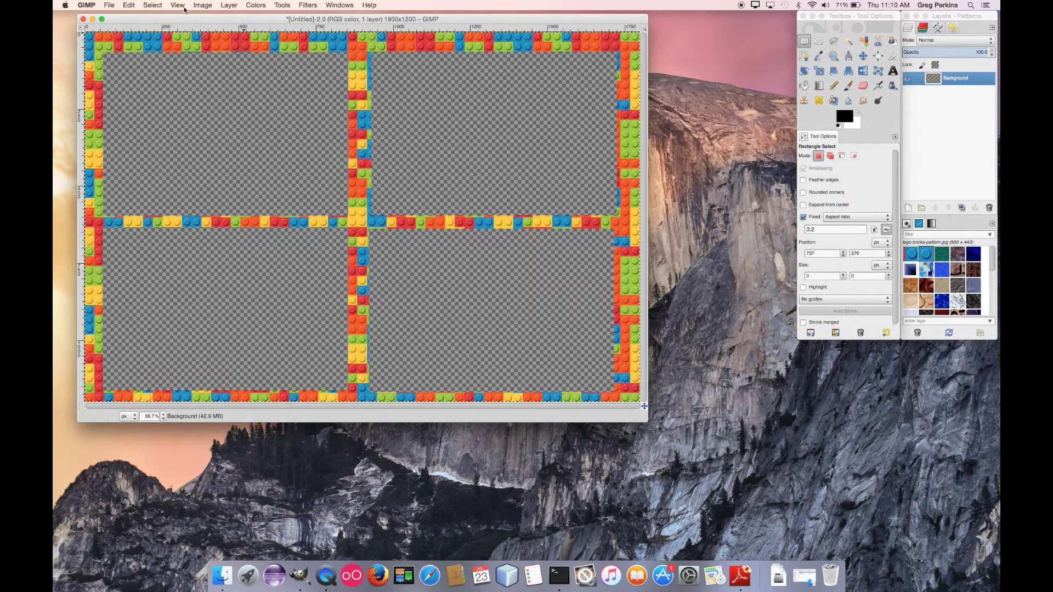
Step: Discard the quad image and start a new 600 × 1800 px transparent image with pattern fill ready
{"action": "left_click", "coordinate": [83, 18]}
{"action": "left_click", "coordinate": [306, 262]}
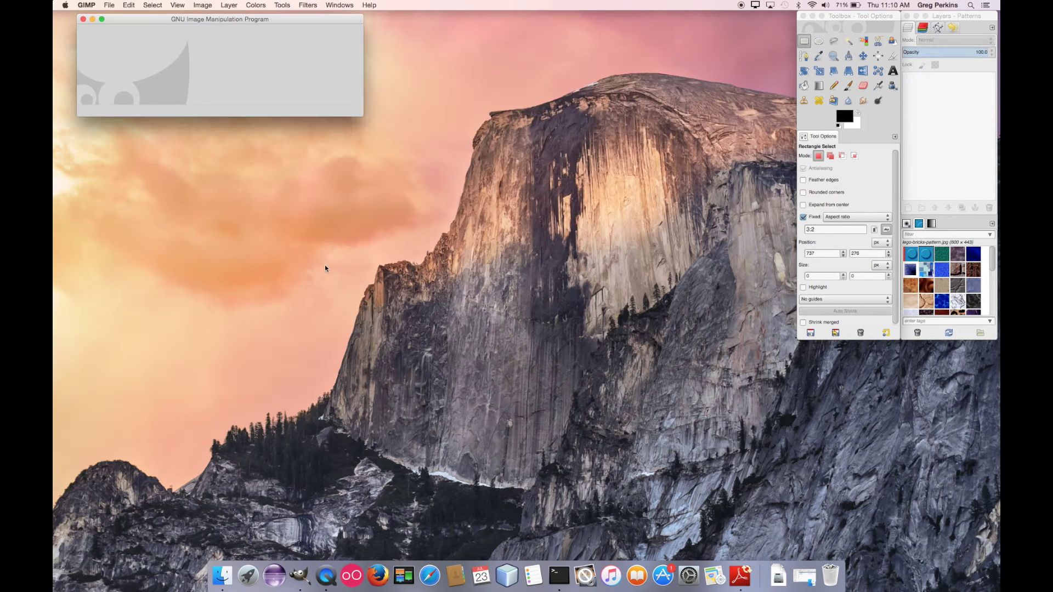
{"action": "left_click", "coordinate": [109, 6]}
{"action": "type", "text": "1800"}
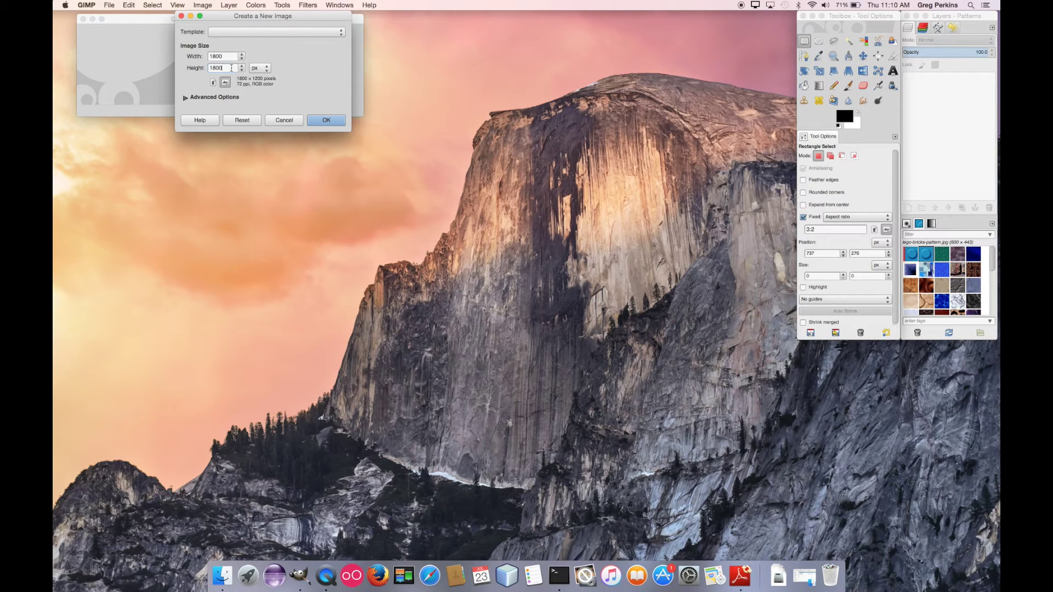
{"action": "key", "text": "shift+Tab"}
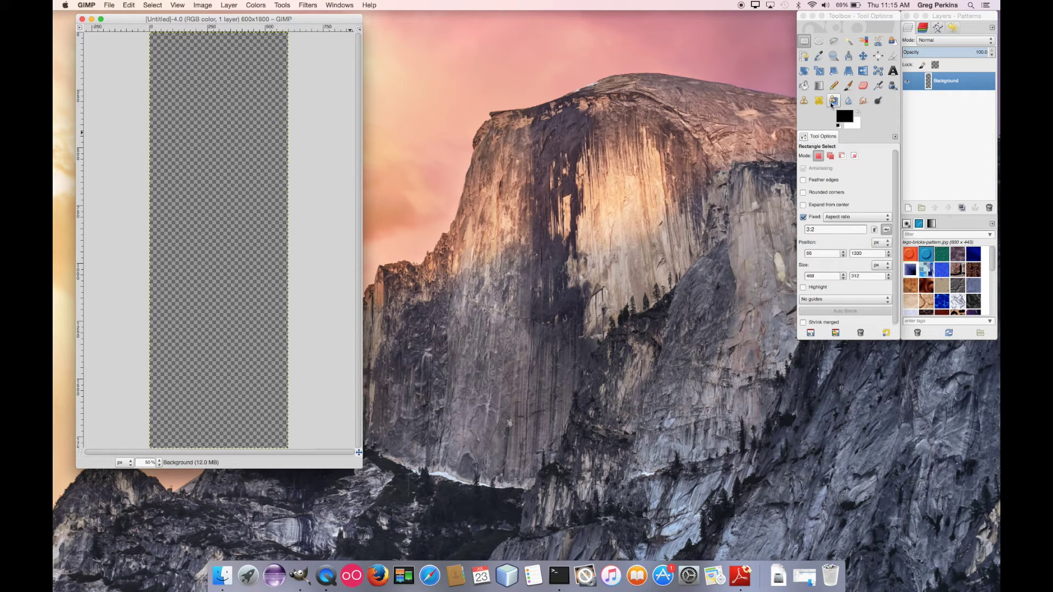
{"action": "key", "text": "shift+b"}
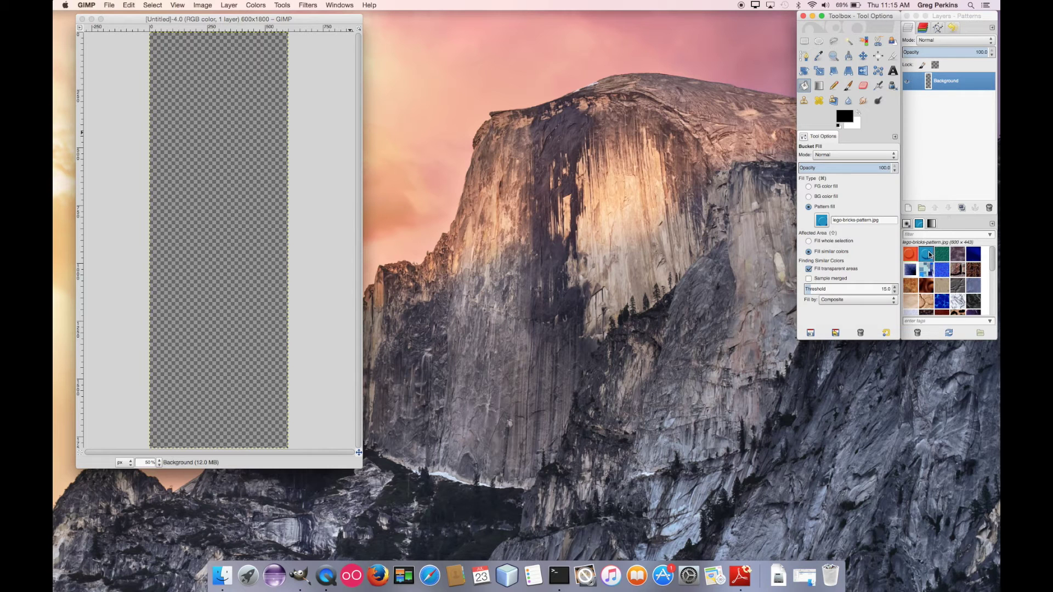
Step: Fill the tall canvas with Lego bricks and cut four stacked photo windows to transparency
{"action": "left_click", "coordinate": [234, 198]}
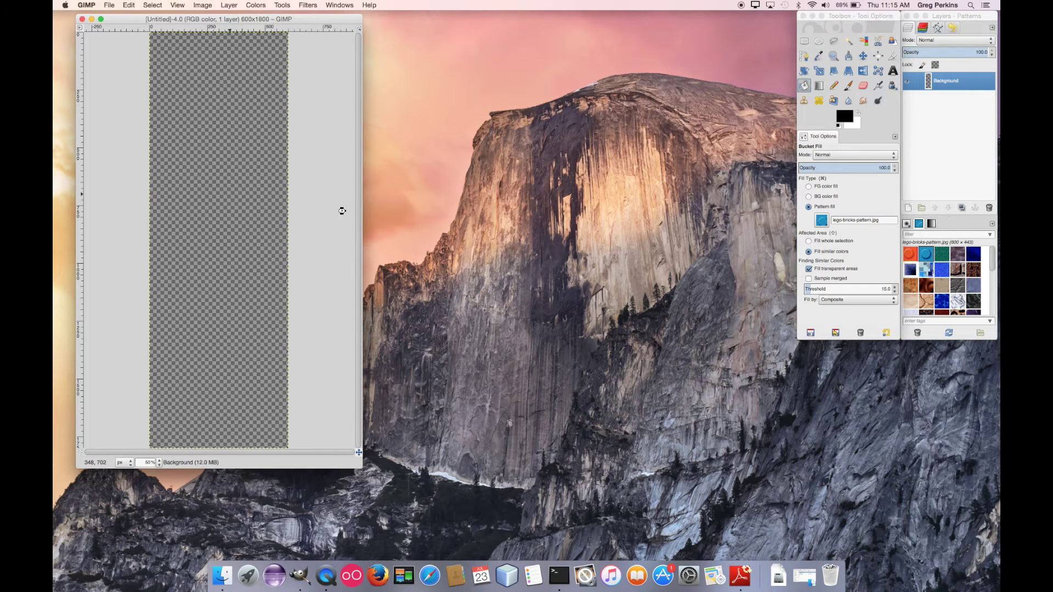
{"action": "left_click", "coordinate": [804, 40]}
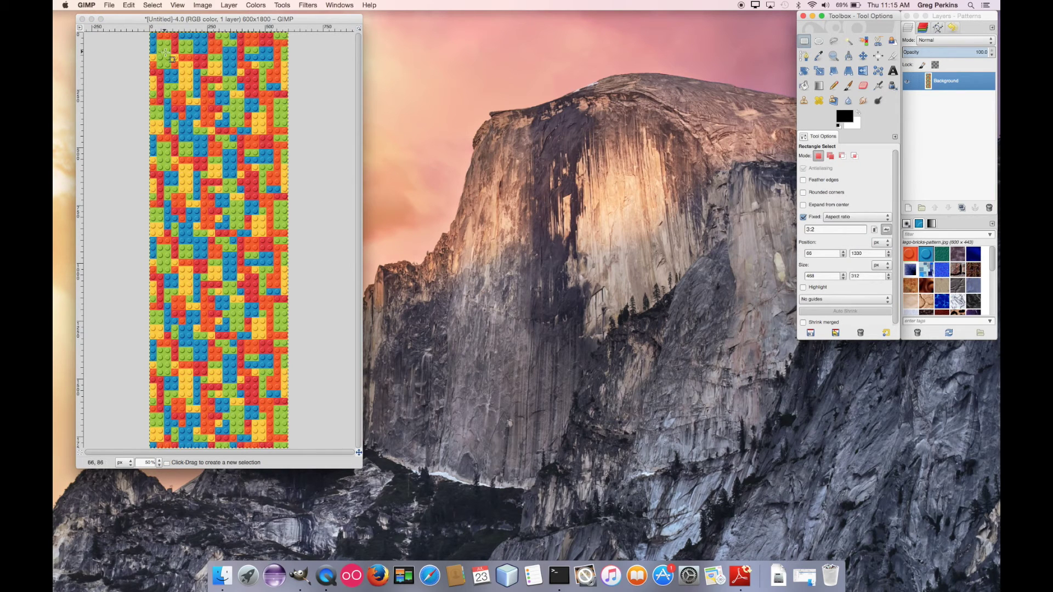
{"action": "left_click_drag", "start_coordinate": [164, 54], "coordinate": [262, 125]}
{"action": "key", "text": "ctrl+x"}
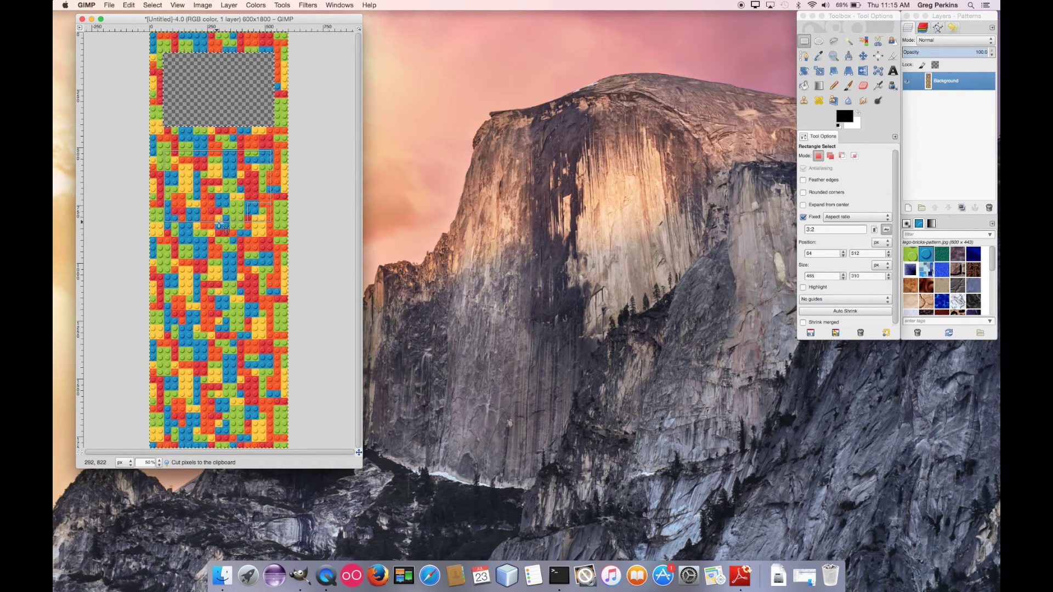
{"action": "key", "text": "ctrl+x"}
{"action": "left_click_drag", "start_coordinate": [165, 245], "coordinate": [251, 318]}
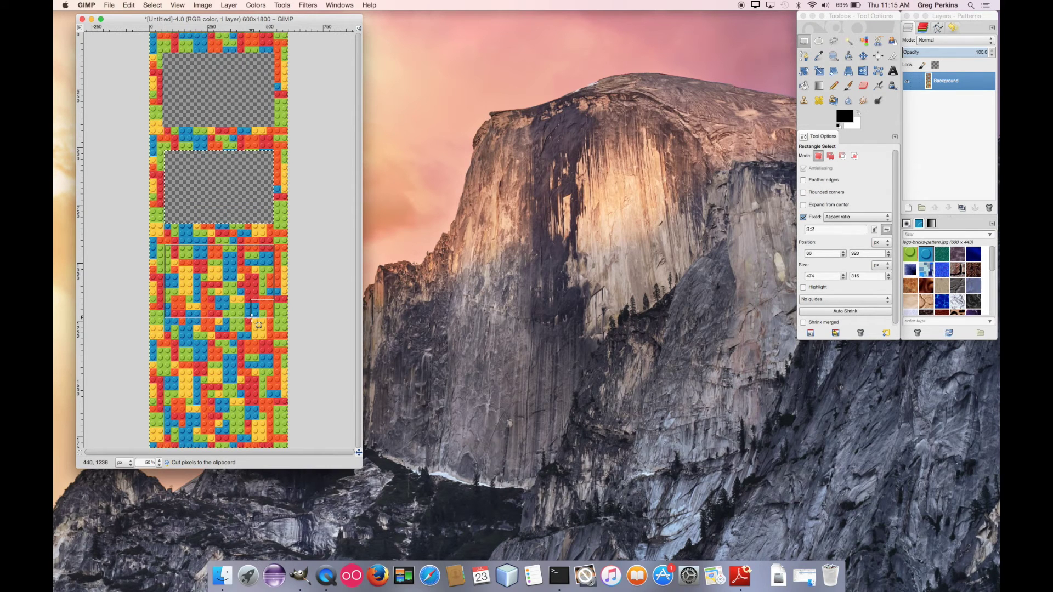
{"action": "key", "text": "ctrl+x"}
{"action": "left_click_drag", "start_coordinate": [164, 339], "coordinate": [273, 413]}
{"action": "key", "text": "ctrl+x"}
{"action": "left_click", "coordinate": [221, 289]}
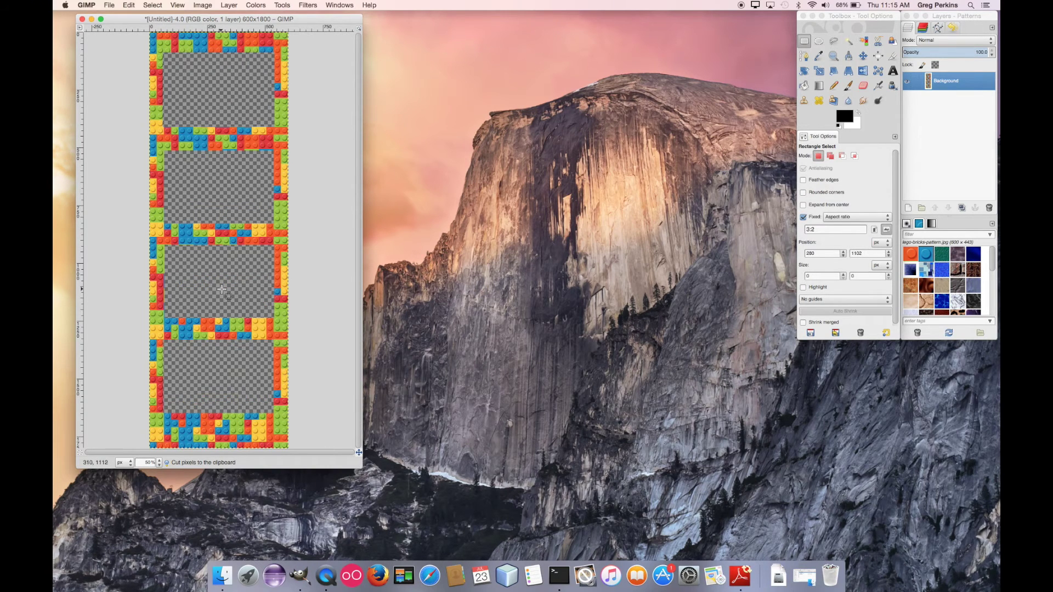
Step: Export the tall frame as filmstrip.png, replacing the existing file
{"action": "left_click", "coordinate": [108, 4]}
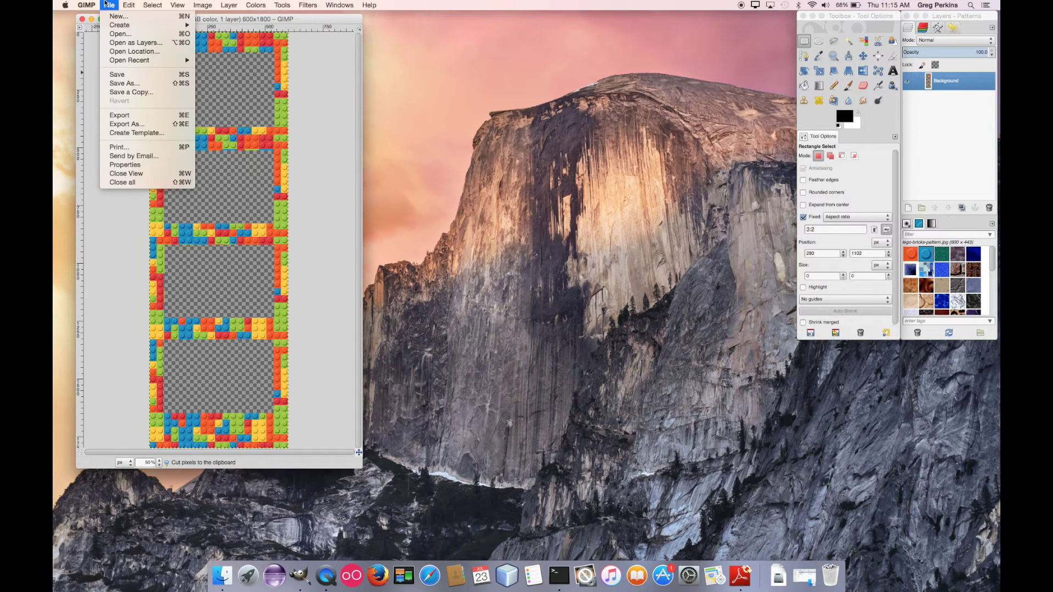
{"action": "left_click", "coordinate": [125, 123]}
{"action": "left_click", "coordinate": [539, 271]}
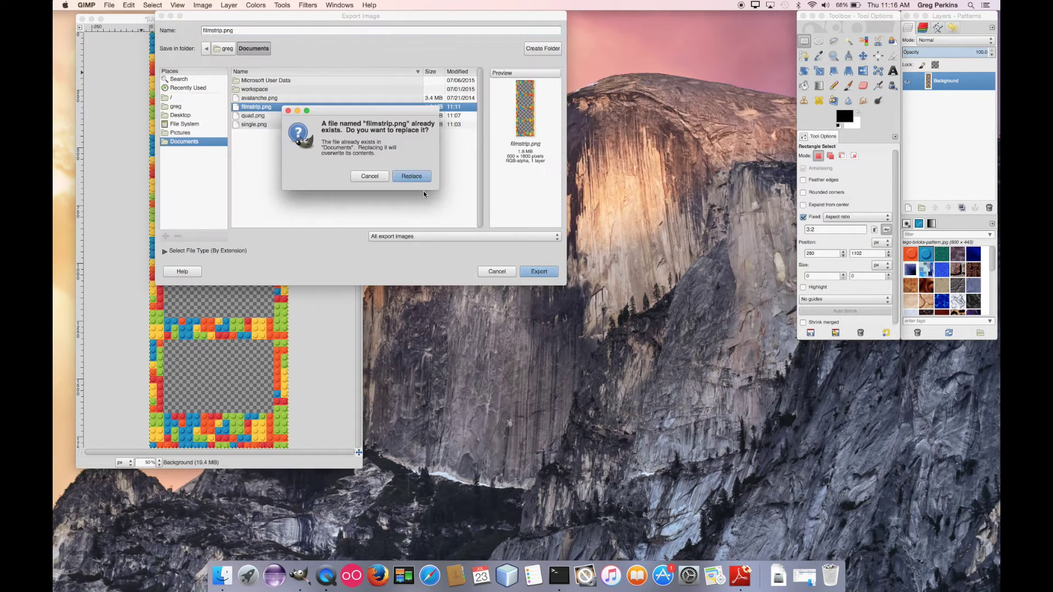
{"action": "left_click", "coordinate": [412, 175]}
{"action": "left_click", "coordinate": [566, 364]}
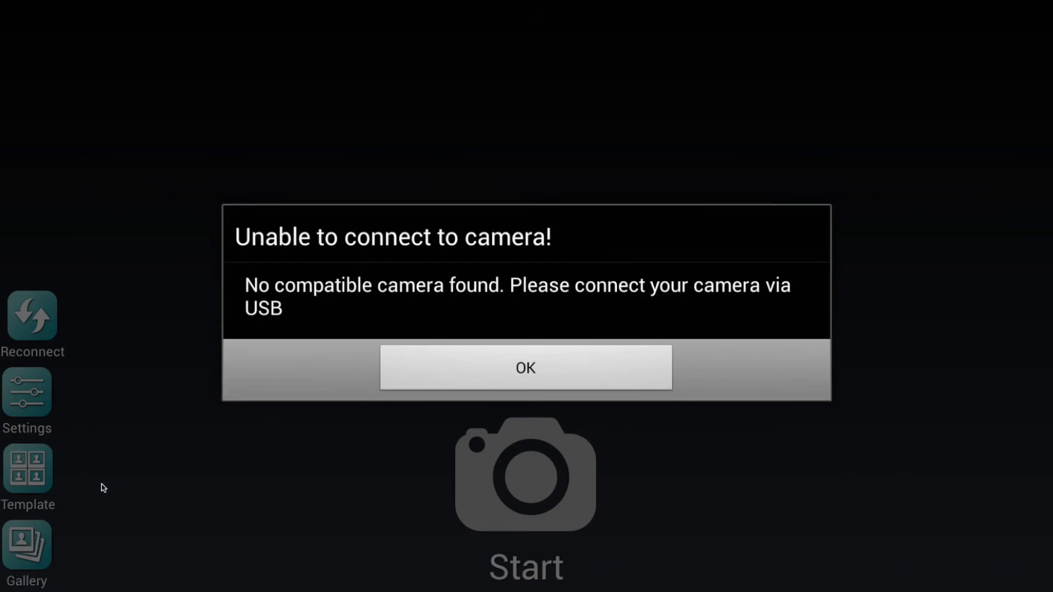
Step: Dismiss the camera warning and add single.png from Download as a template
{"action": "left_click", "coordinate": [429, 349]}
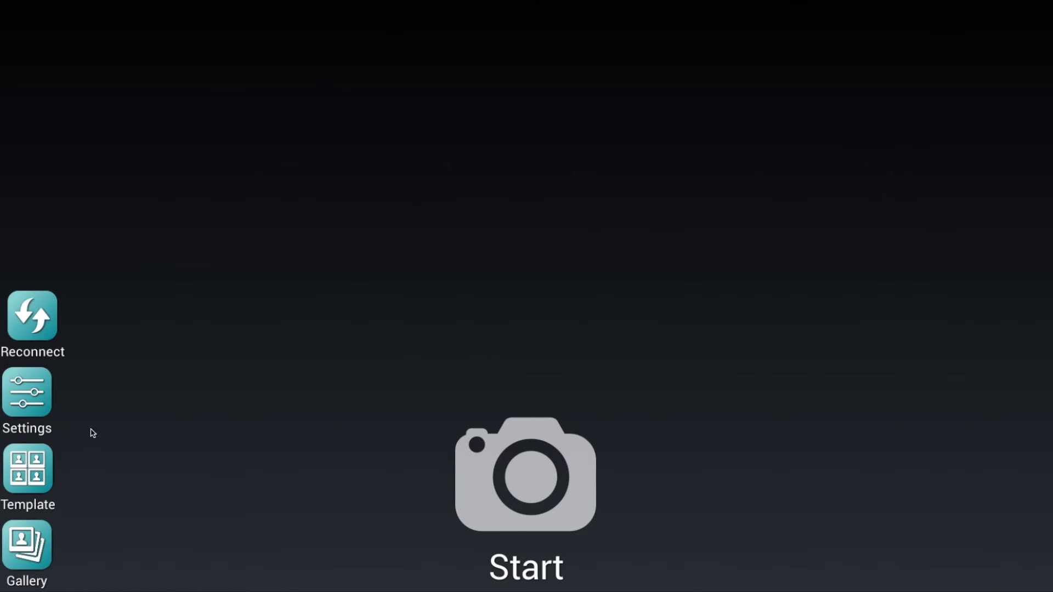
{"action": "left_click", "coordinate": [37, 467]}
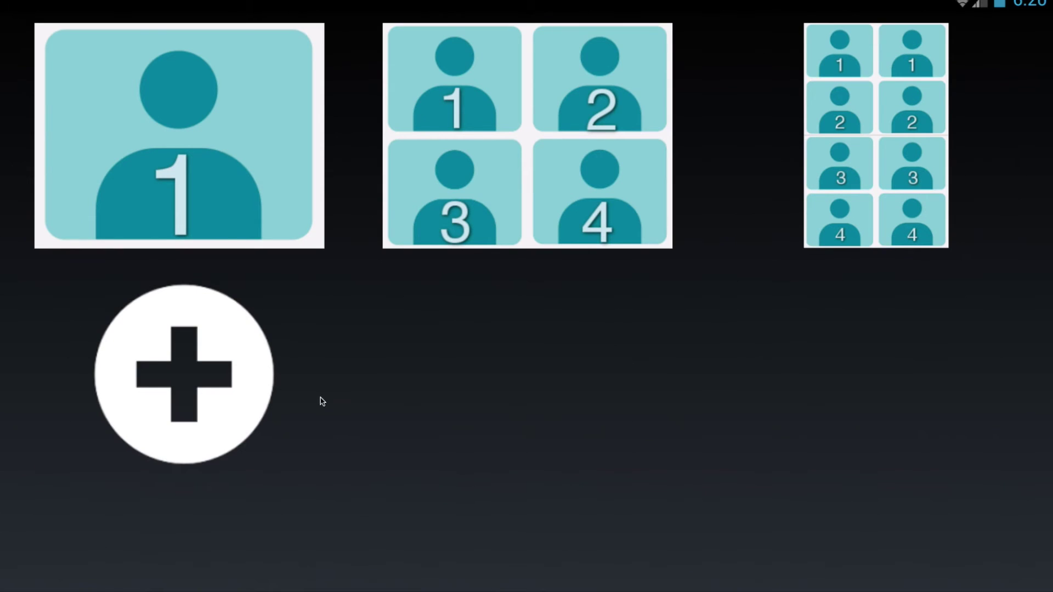
{"action": "left_click", "coordinate": [235, 350]}
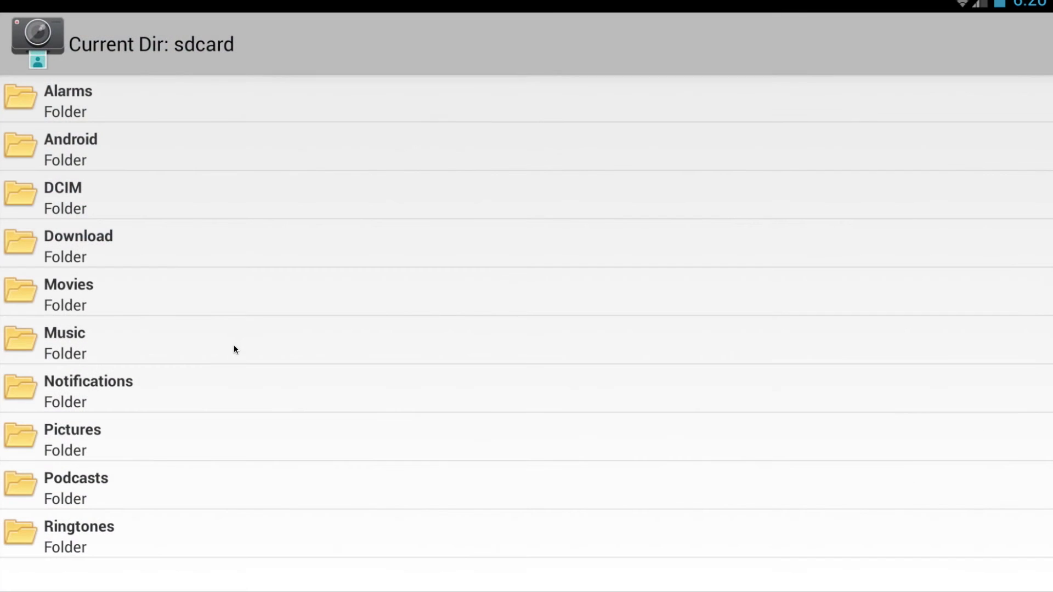
{"action": "left_click", "coordinate": [142, 253]}
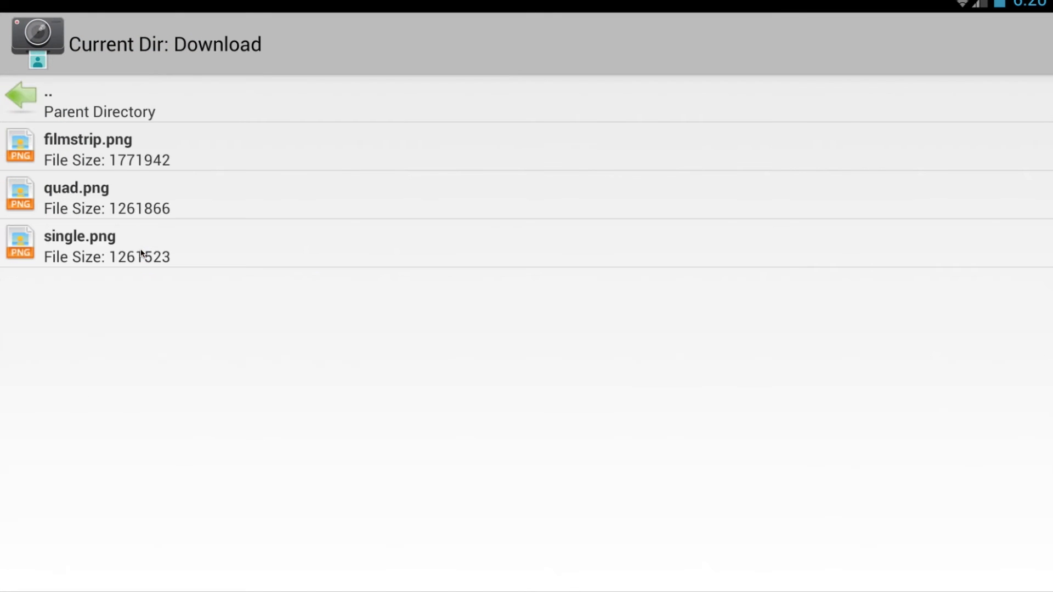
{"action": "left_click", "coordinate": [97, 254]}
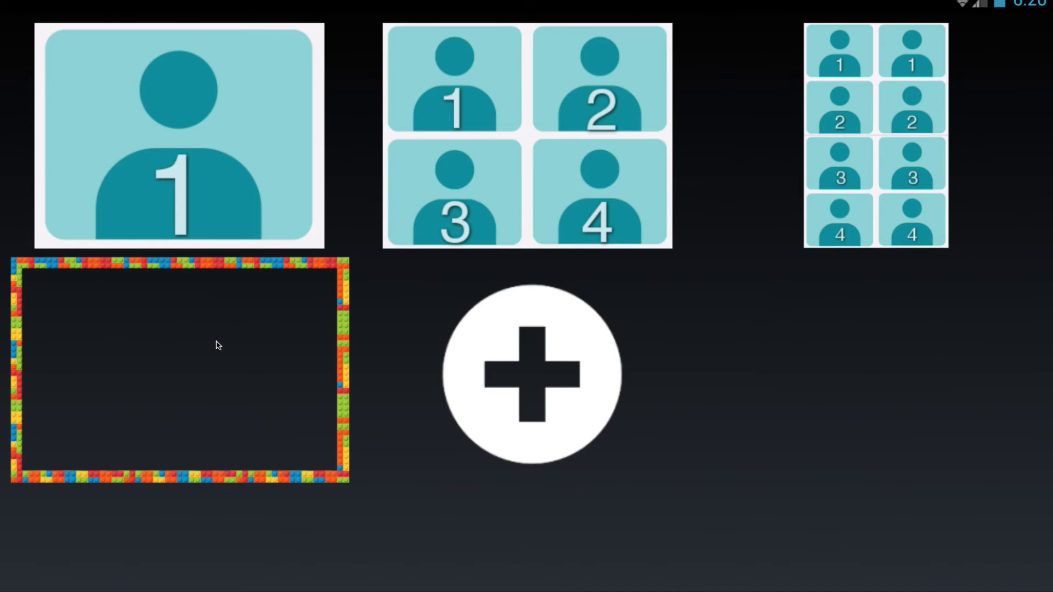
Step: Add quad.png and filmstrip.png from Download as further templates
{"action": "left_click", "coordinate": [503, 355]}
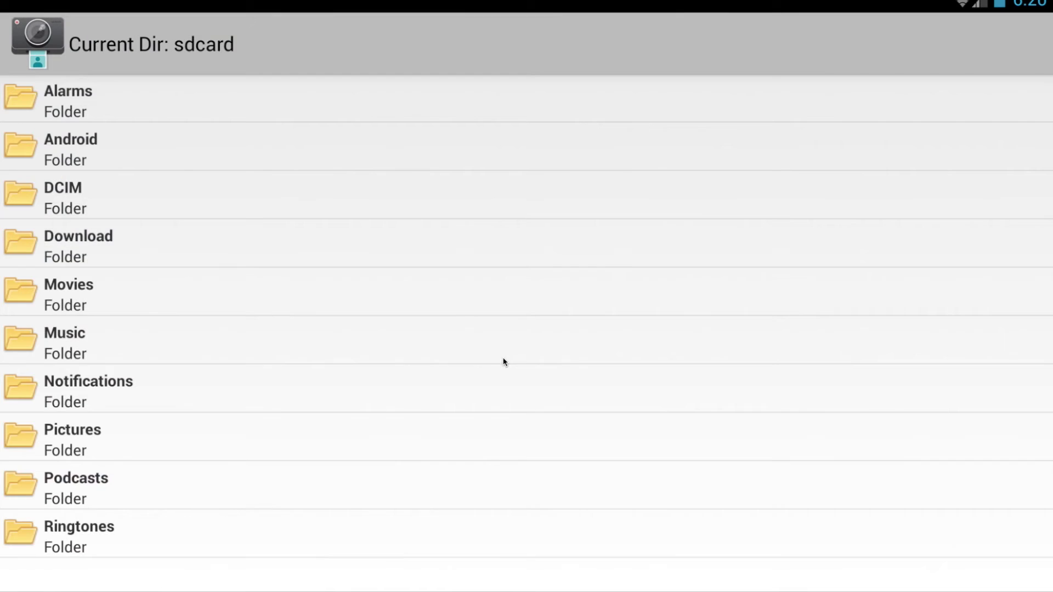
{"action": "left_click", "coordinate": [212, 252]}
{"action": "left_click", "coordinate": [95, 201]}
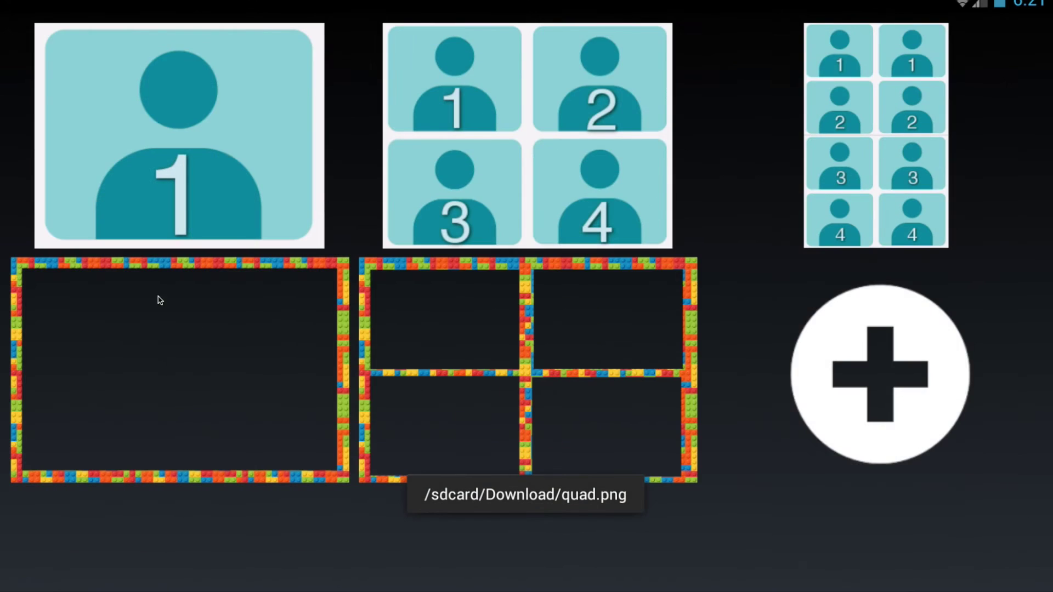
{"action": "left_click", "coordinate": [860, 366]}
{"action": "left_click", "coordinate": [248, 239]}
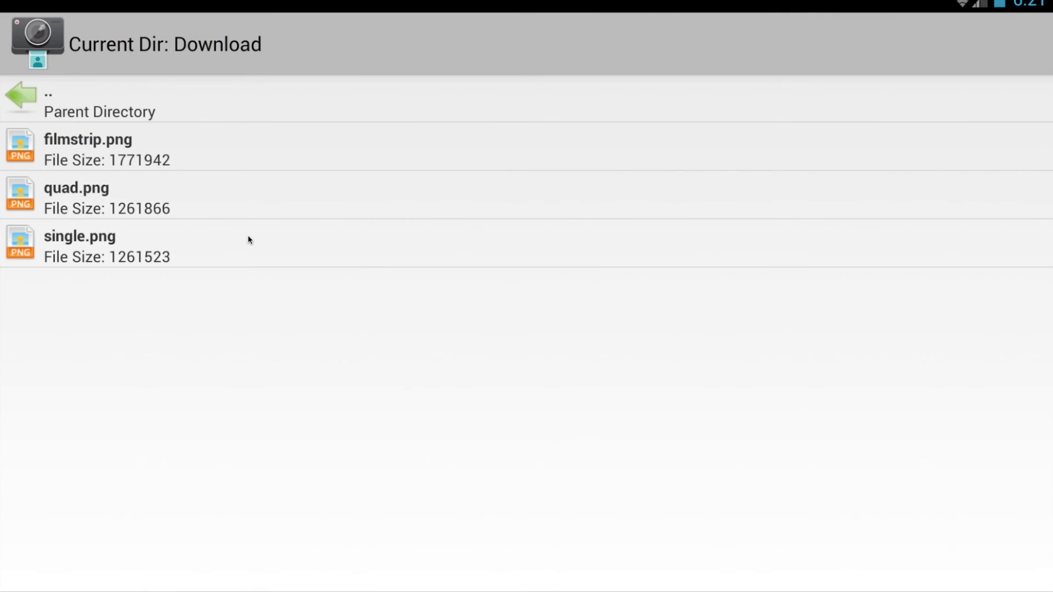
{"action": "left_click", "coordinate": [128, 153]}
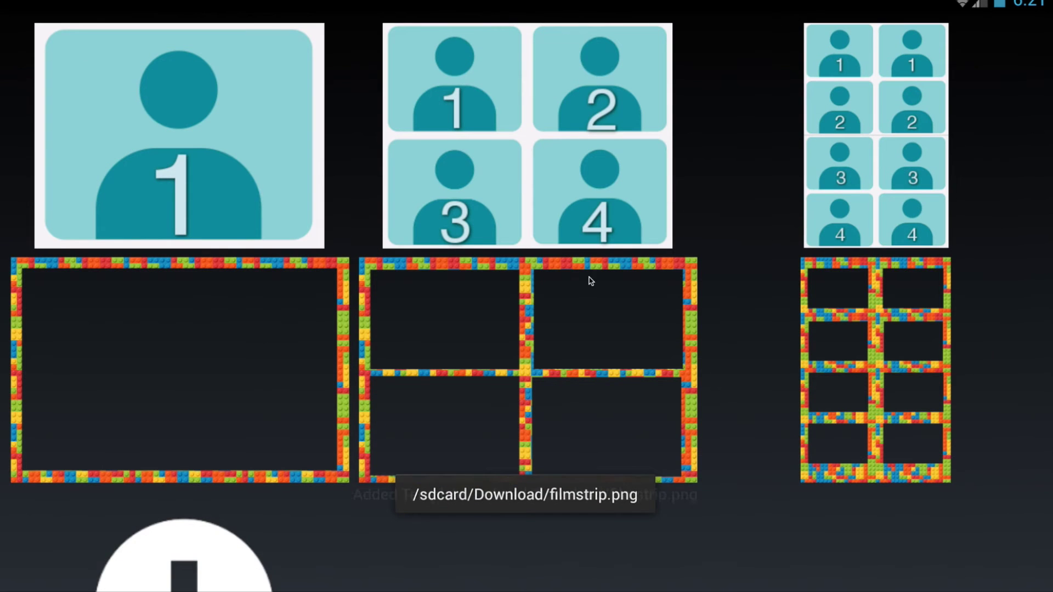